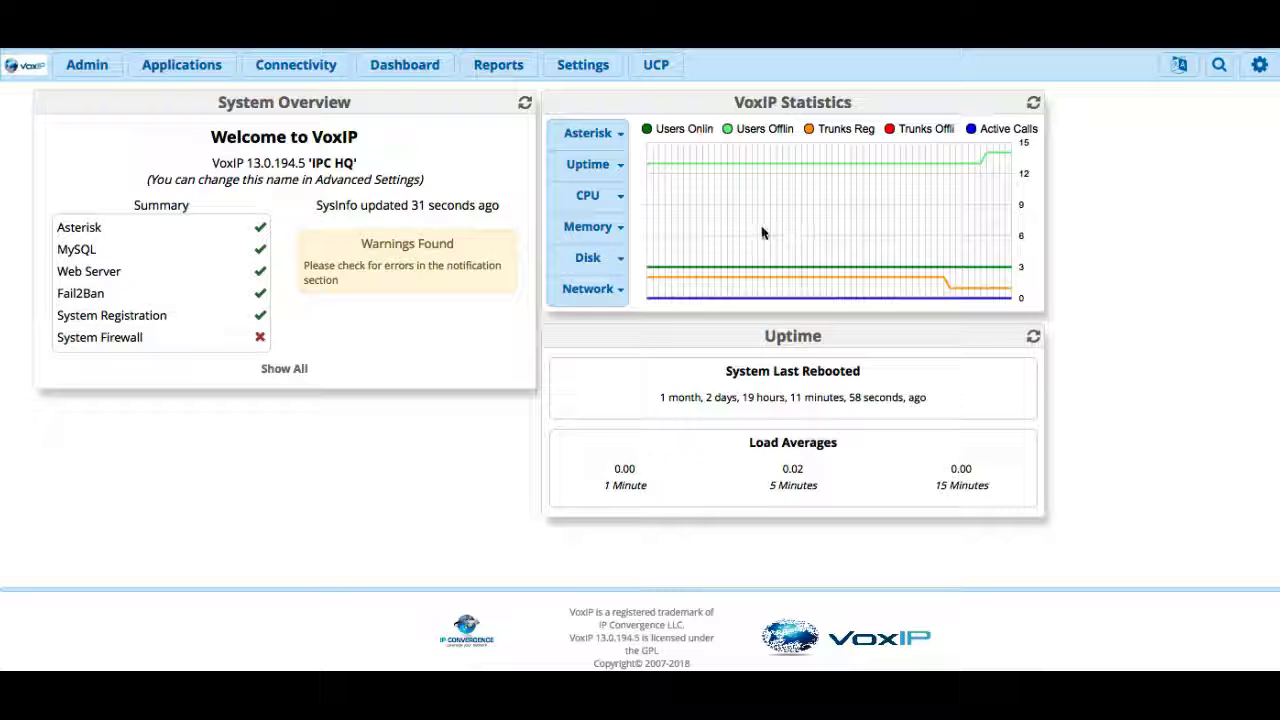
- Enter the company caller ID number as the sip trunk's Outbound CallerID
click(287, 68)
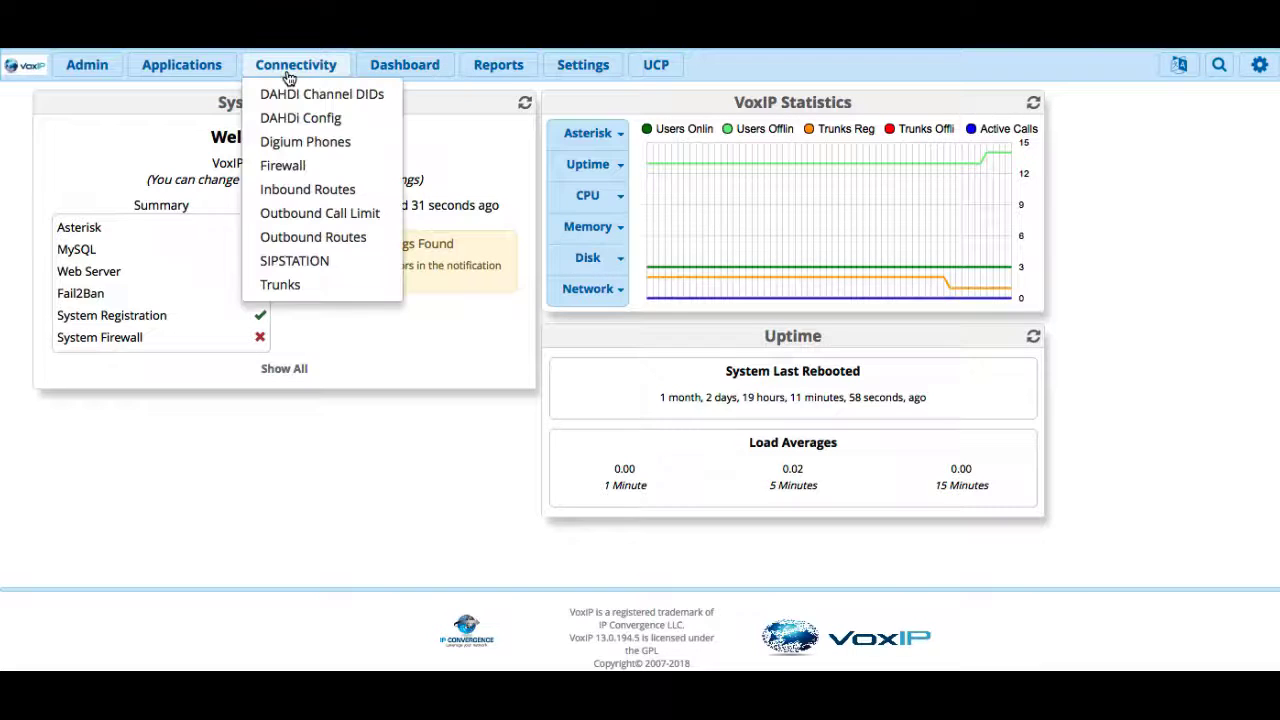
click(280, 286)
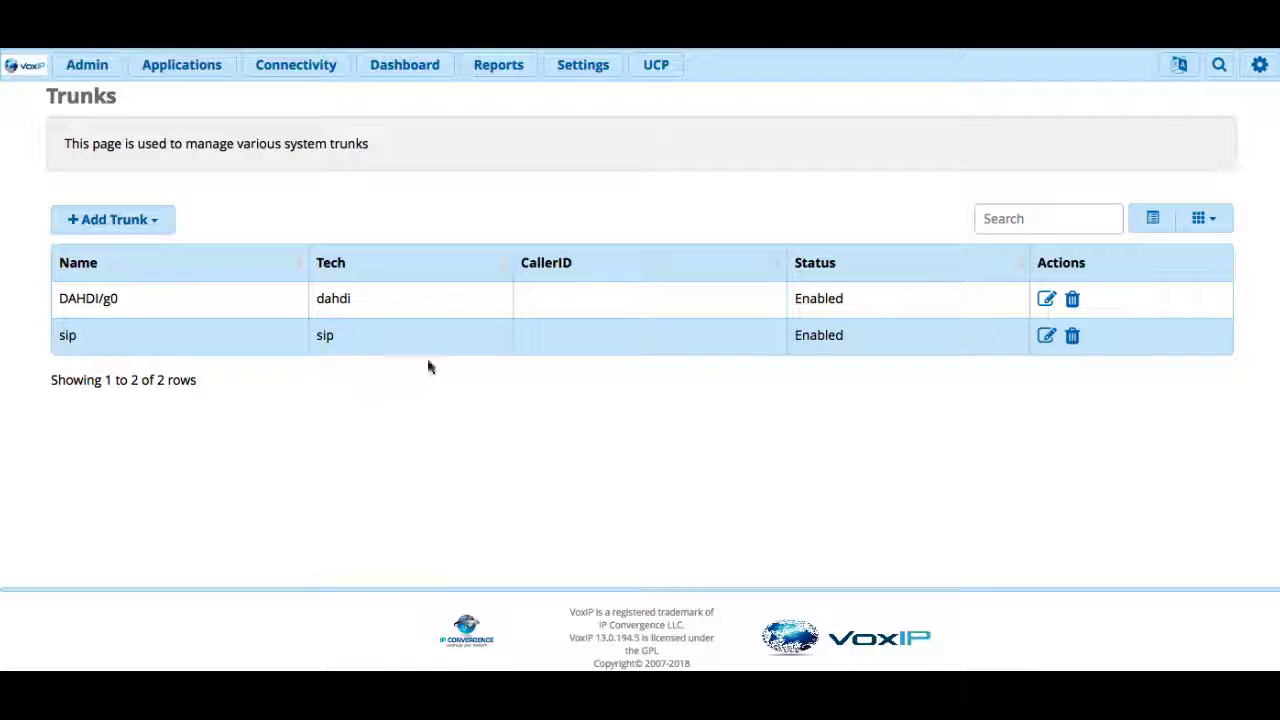
click(1046, 340)
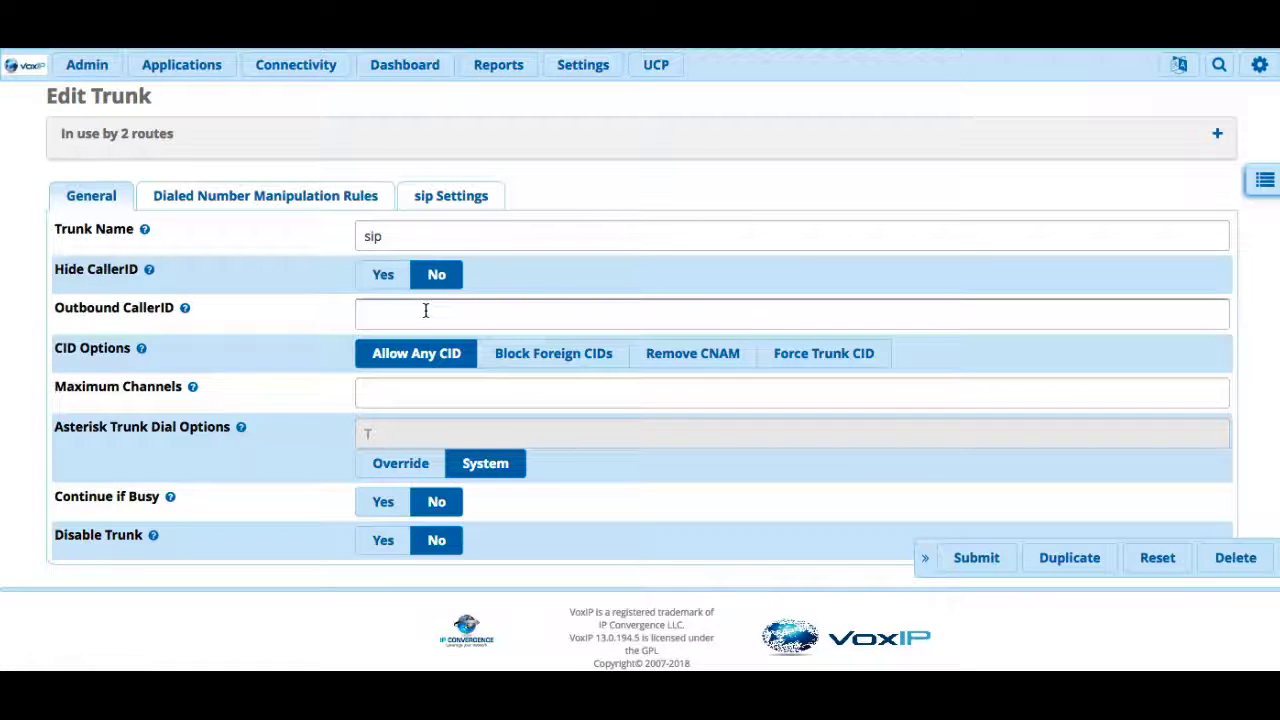
click(405, 311)
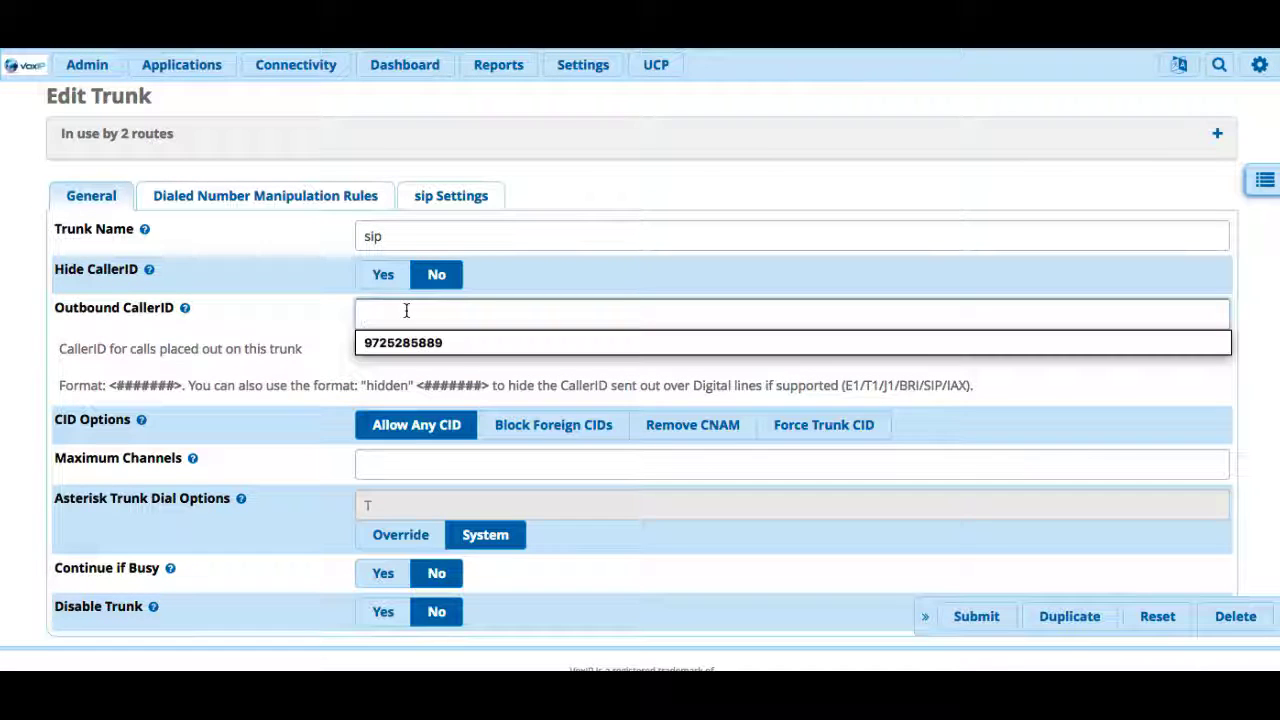
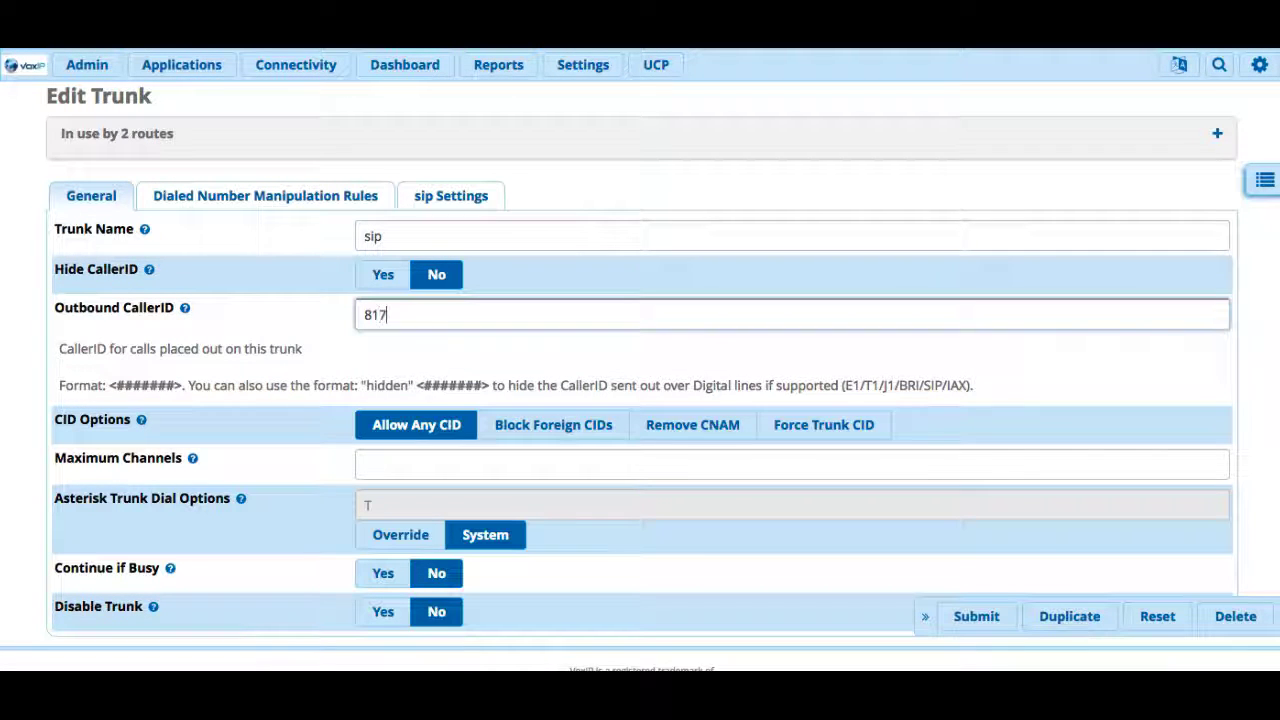
click(535, 289)
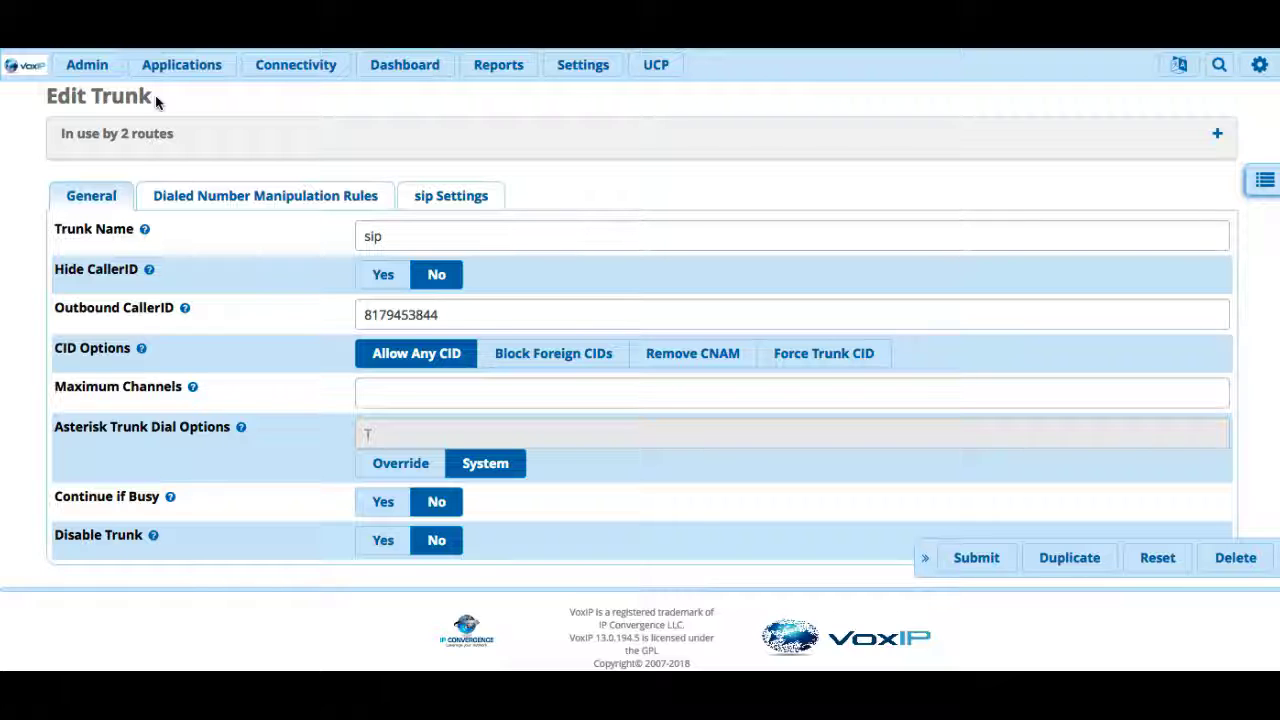
- Start a new outbound route and set its Route CID to the trunk's caller ID number
mouse_move(277, 78)
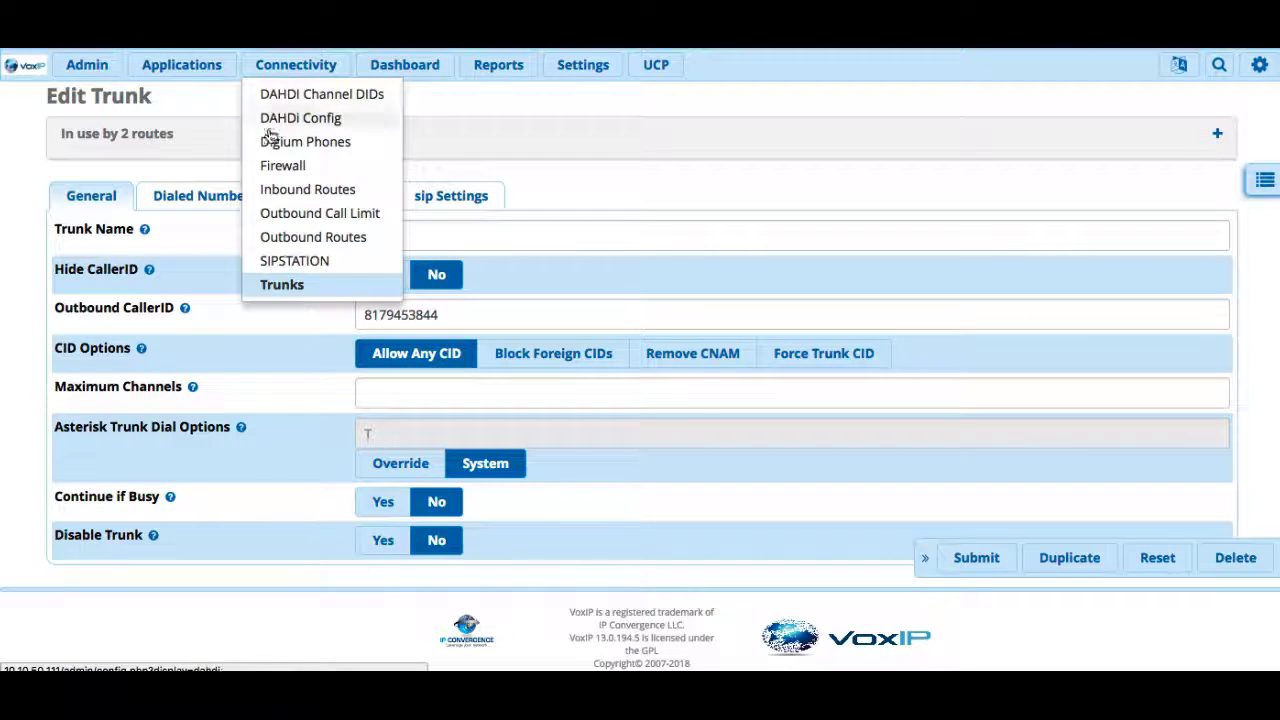
click(283, 240)
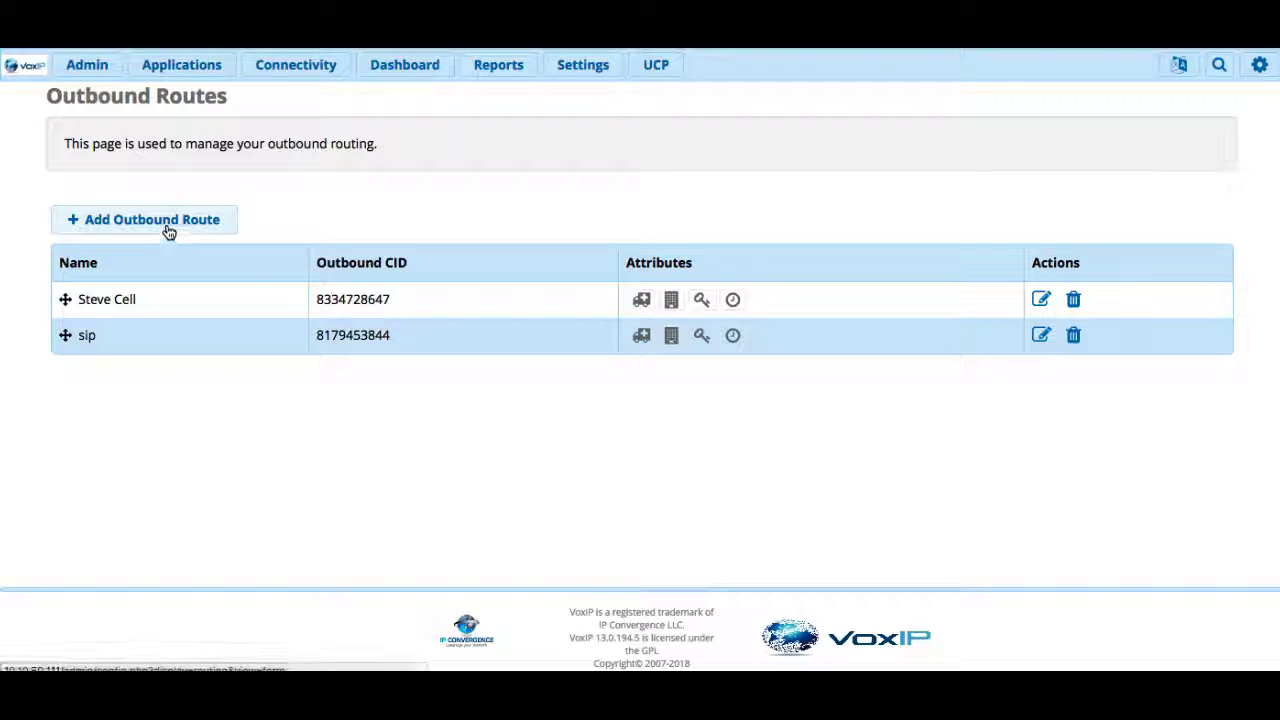
click(169, 232)
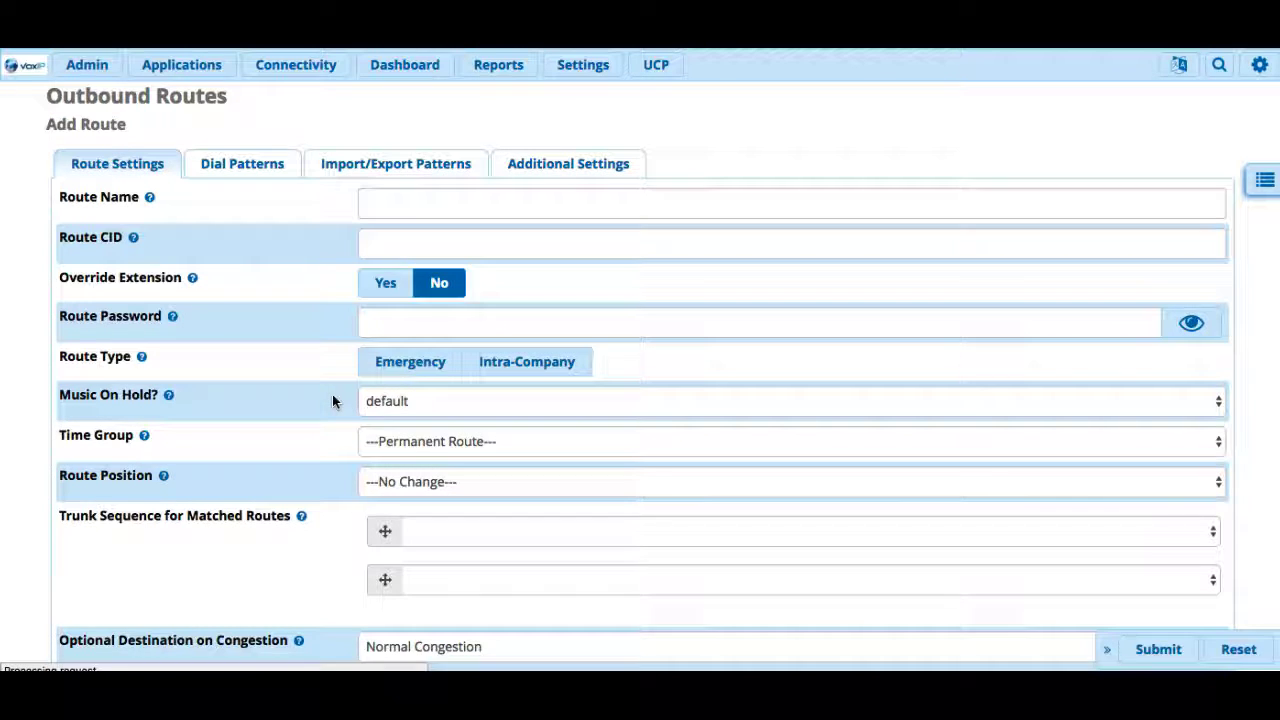
click(394, 243)
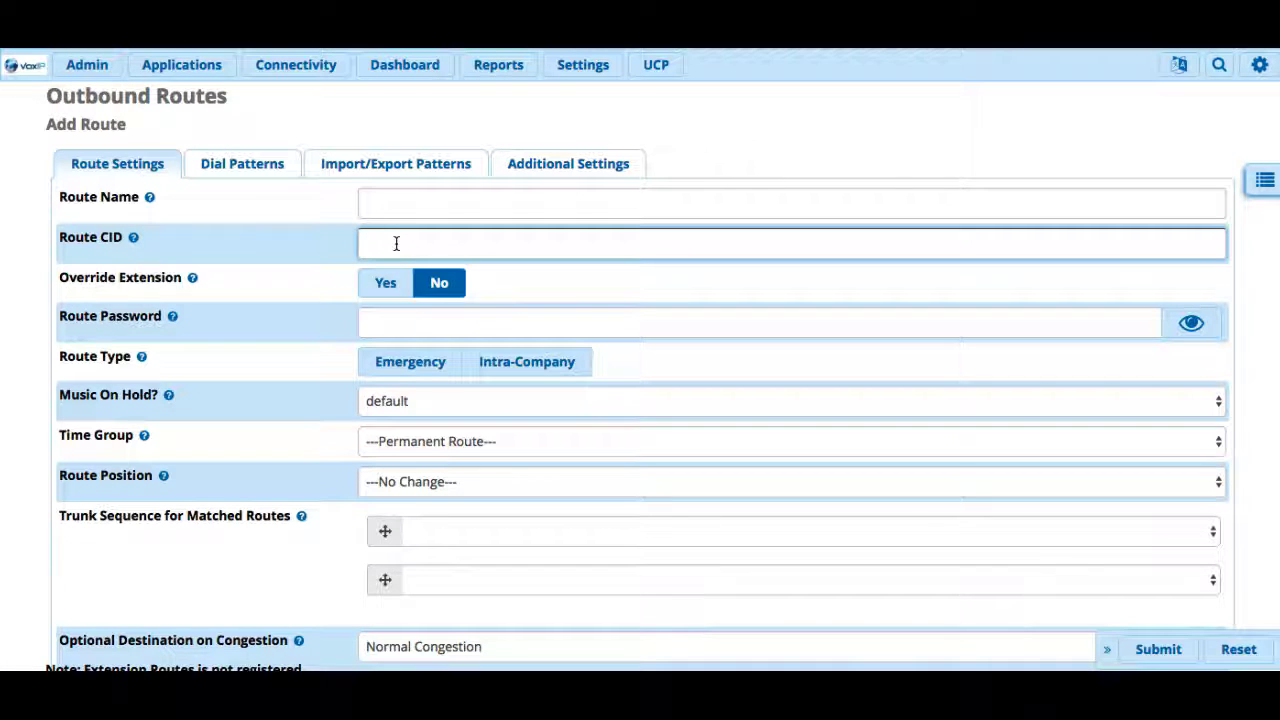
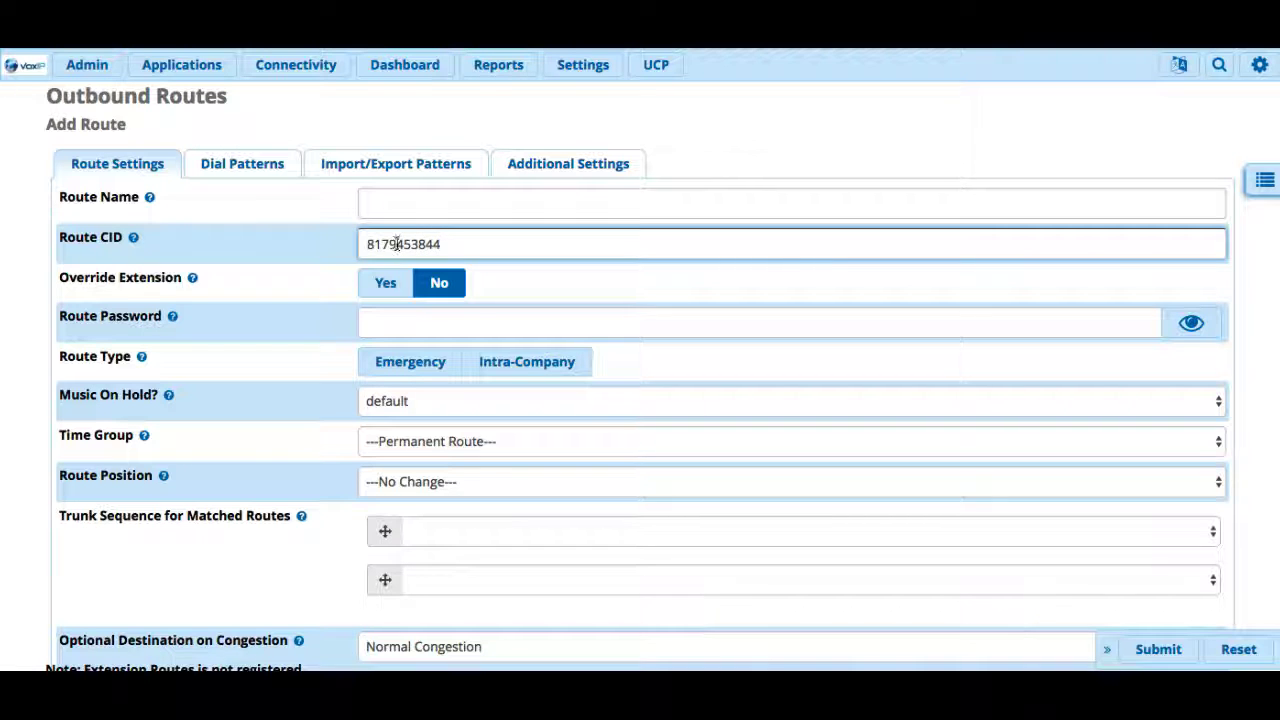
- Add a dial pattern with prefix 8 and the same caller ID number
click(247, 170)
click(418, 390)
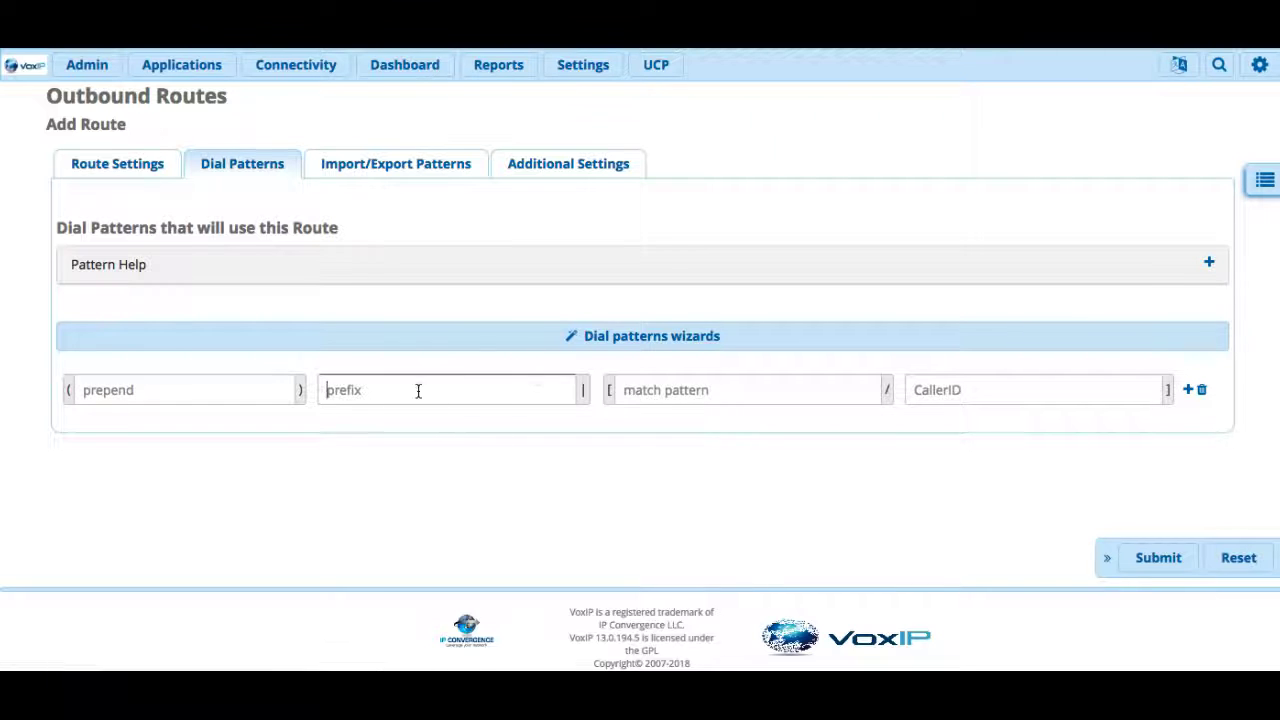
text(8)
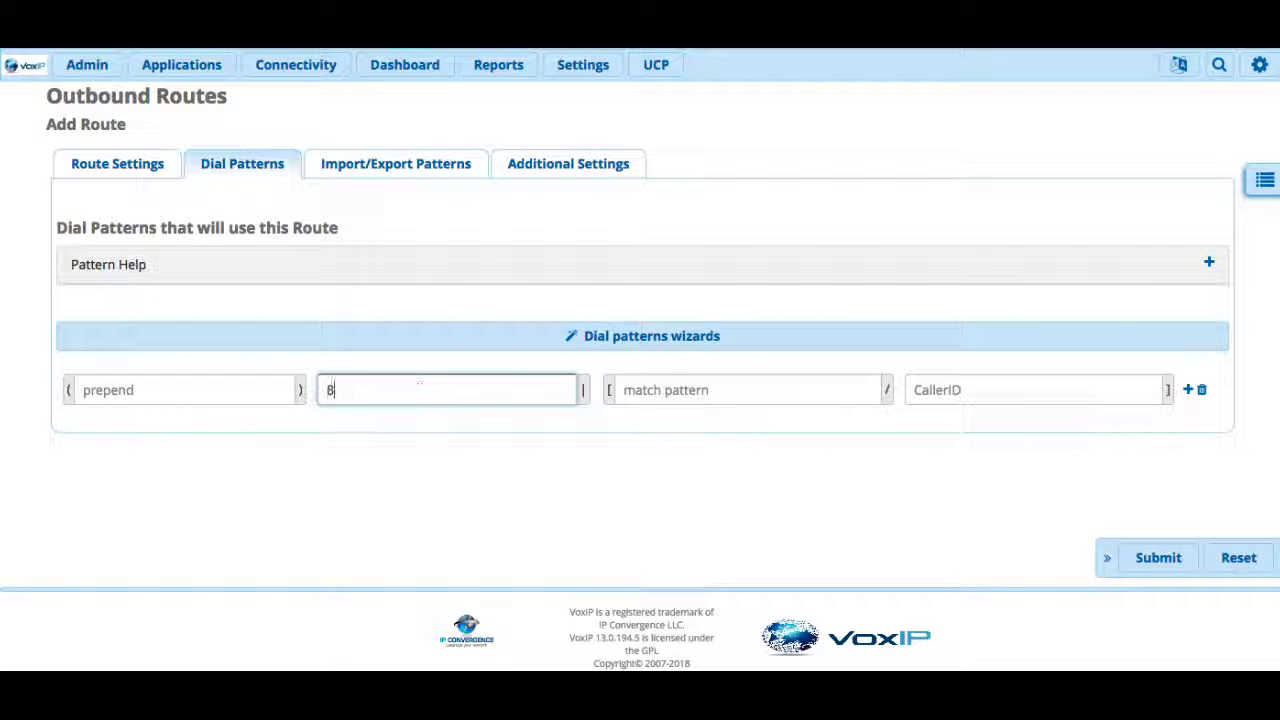
click(928, 387)
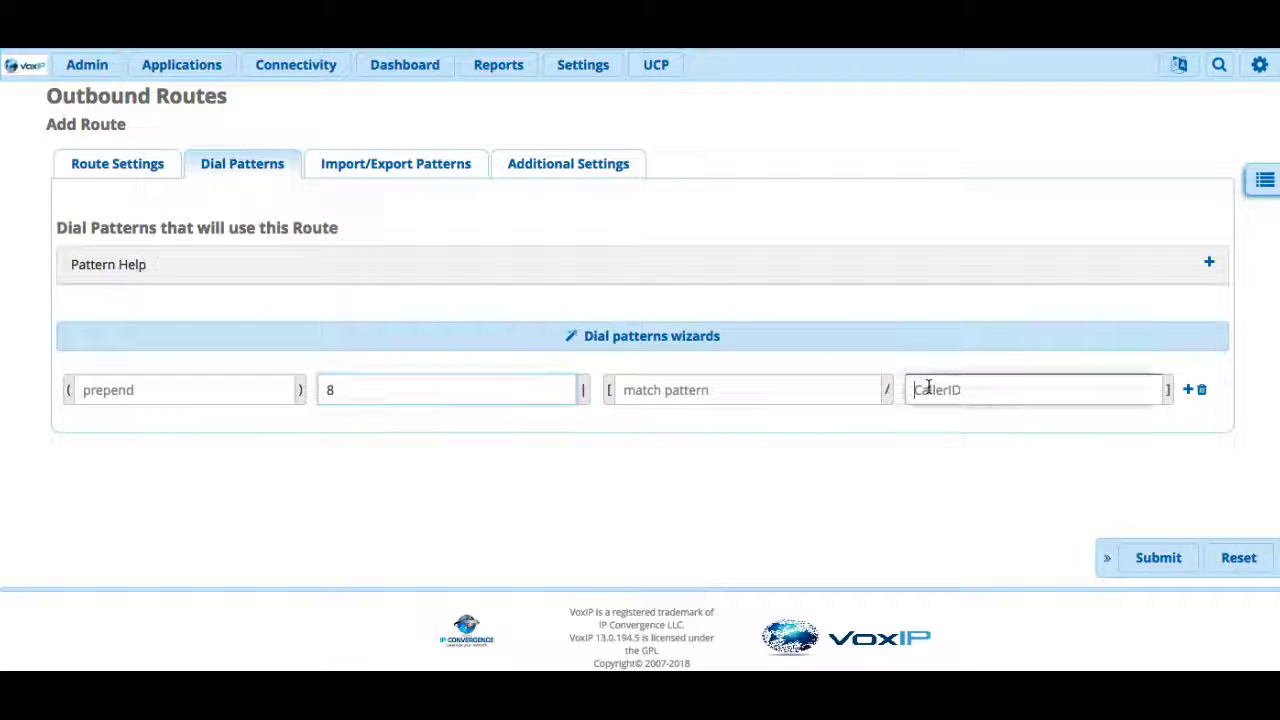
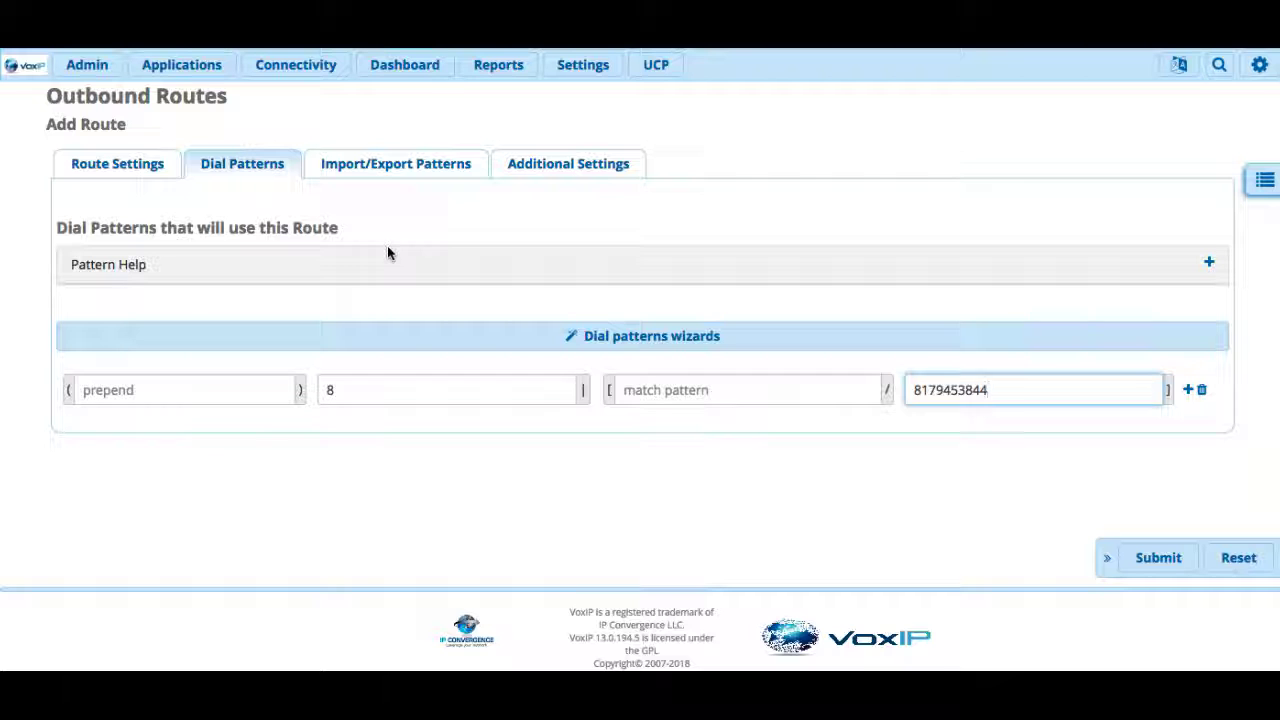
- Enter the caller ID number into extension 2004 (Warranties)'s Outbound CID field
mouse_move(296, 64)
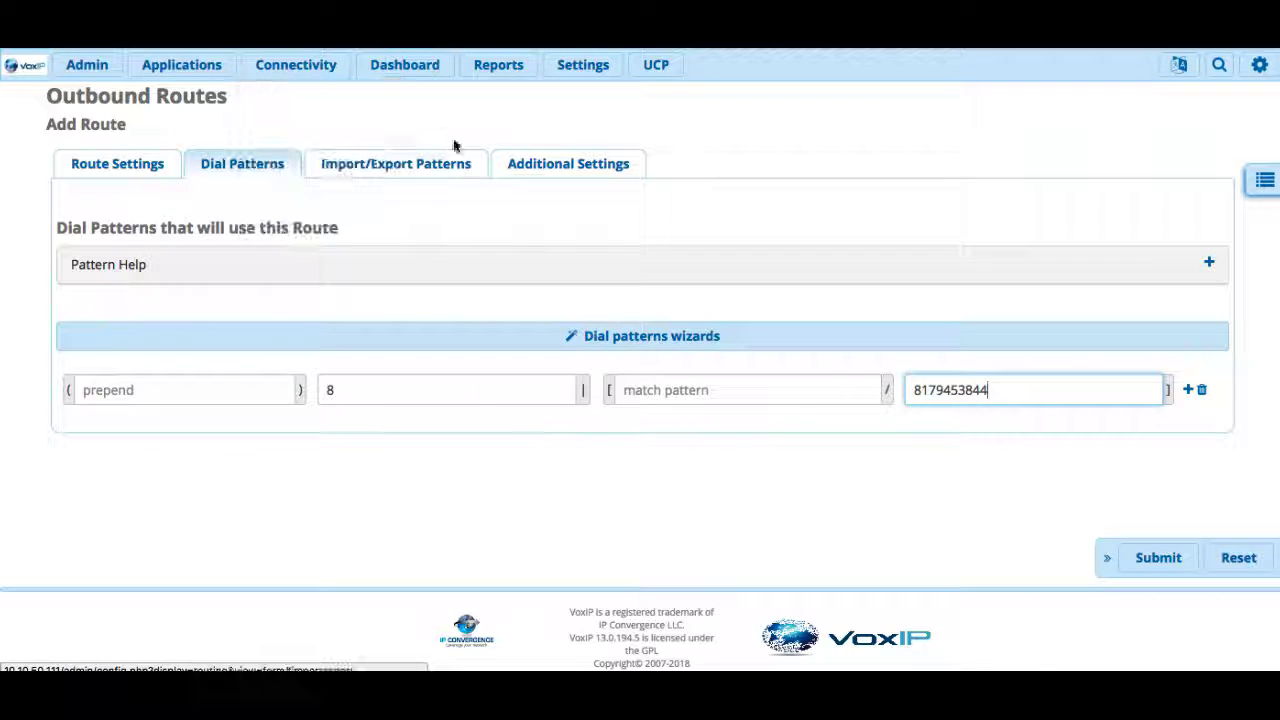
mouse_move(181, 68)
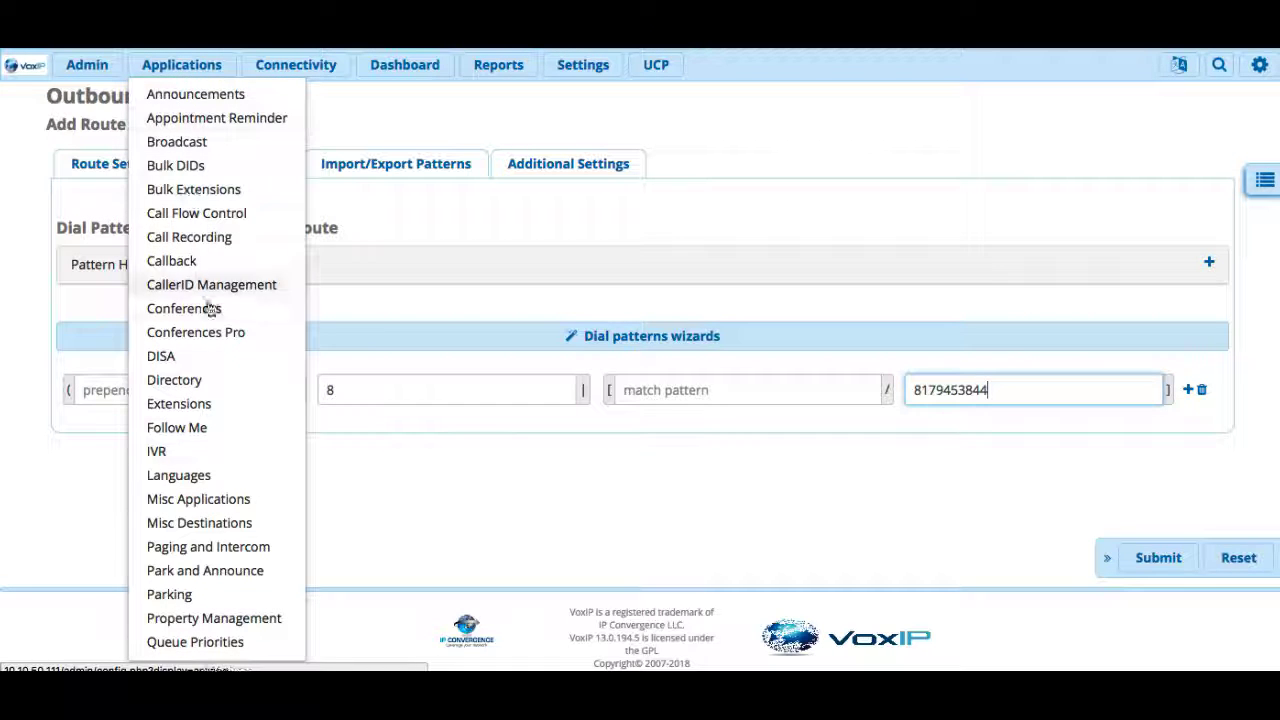
click(197, 403)
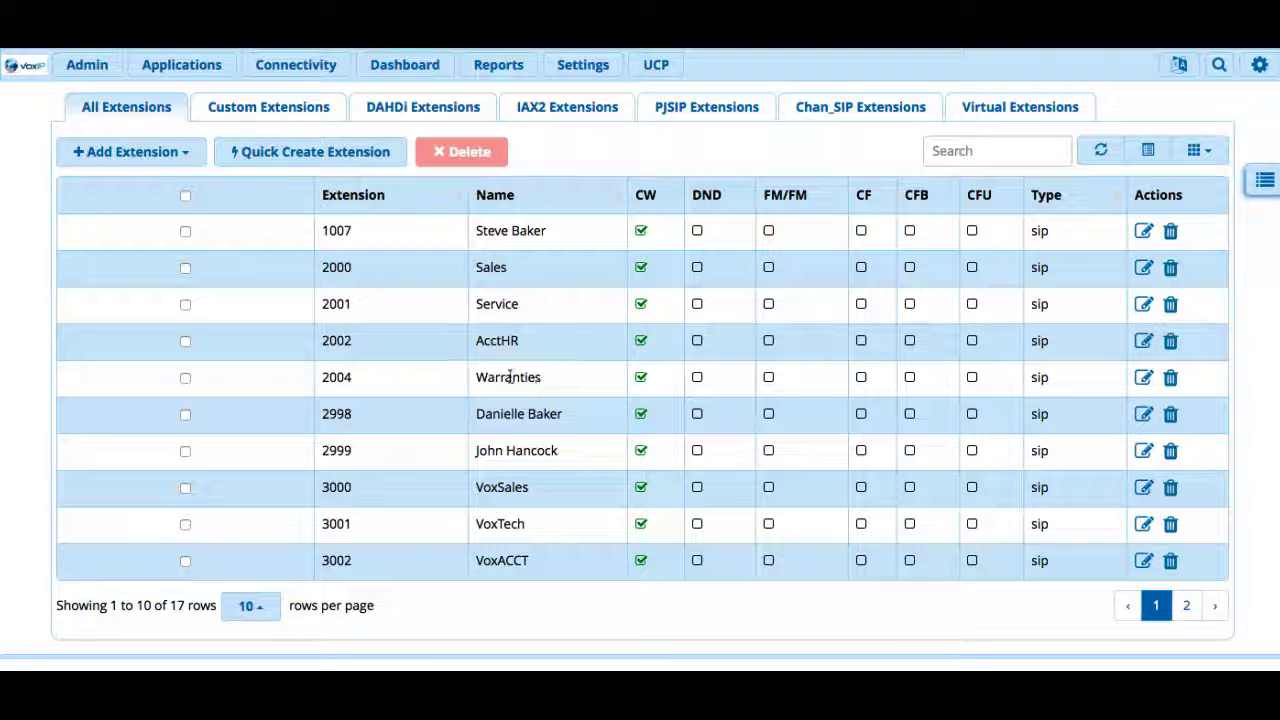
click(1147, 379)
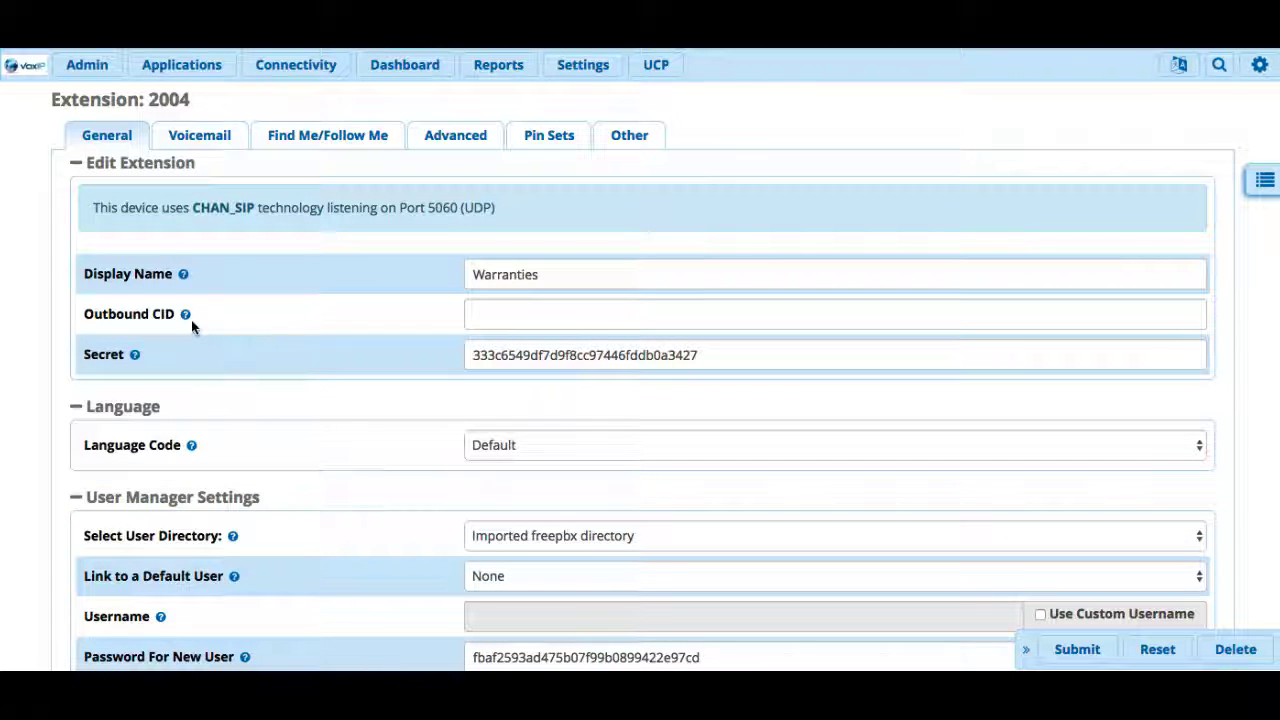
click(482, 312)
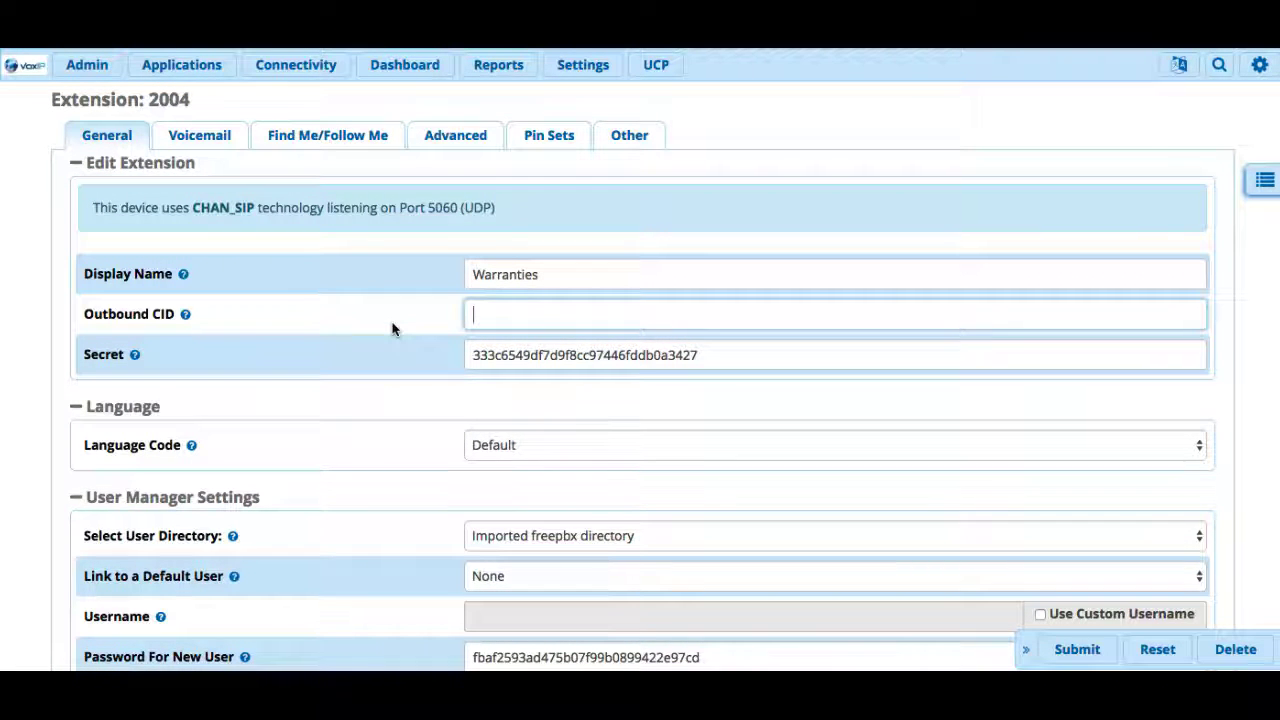
- Bring up the Connectivity pages menu again
click(252, 70)
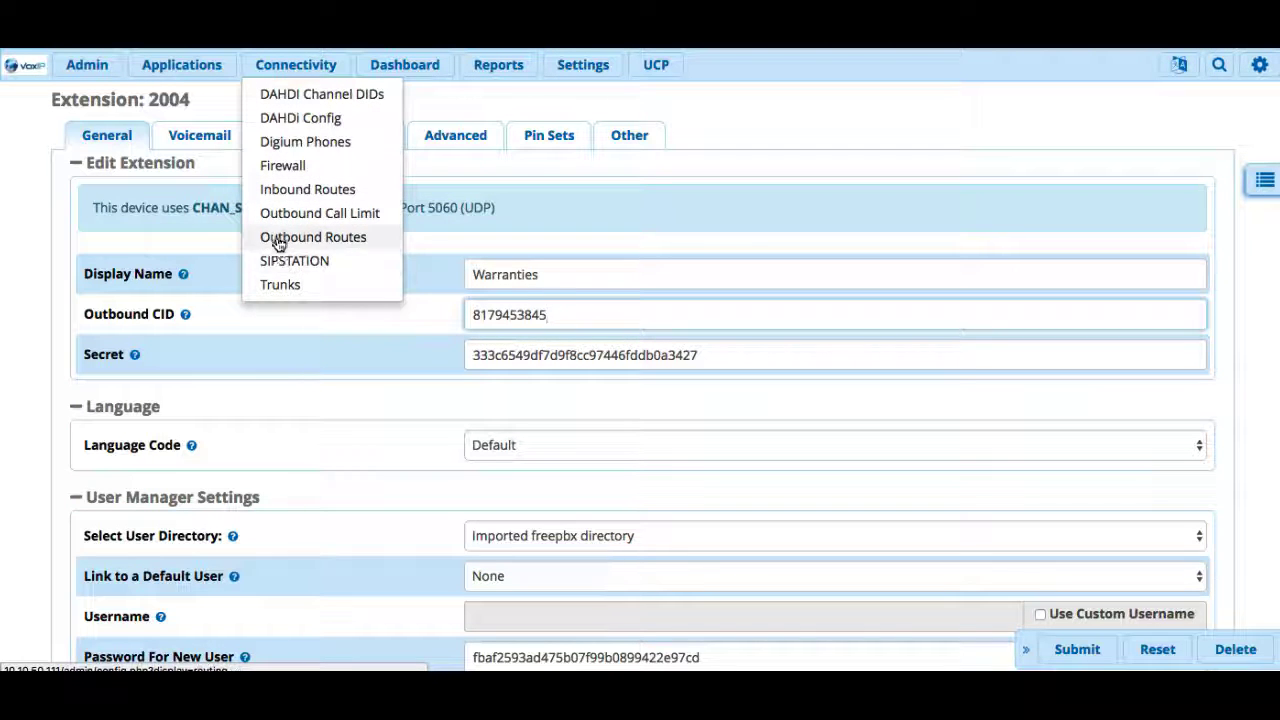
click(326, 284)
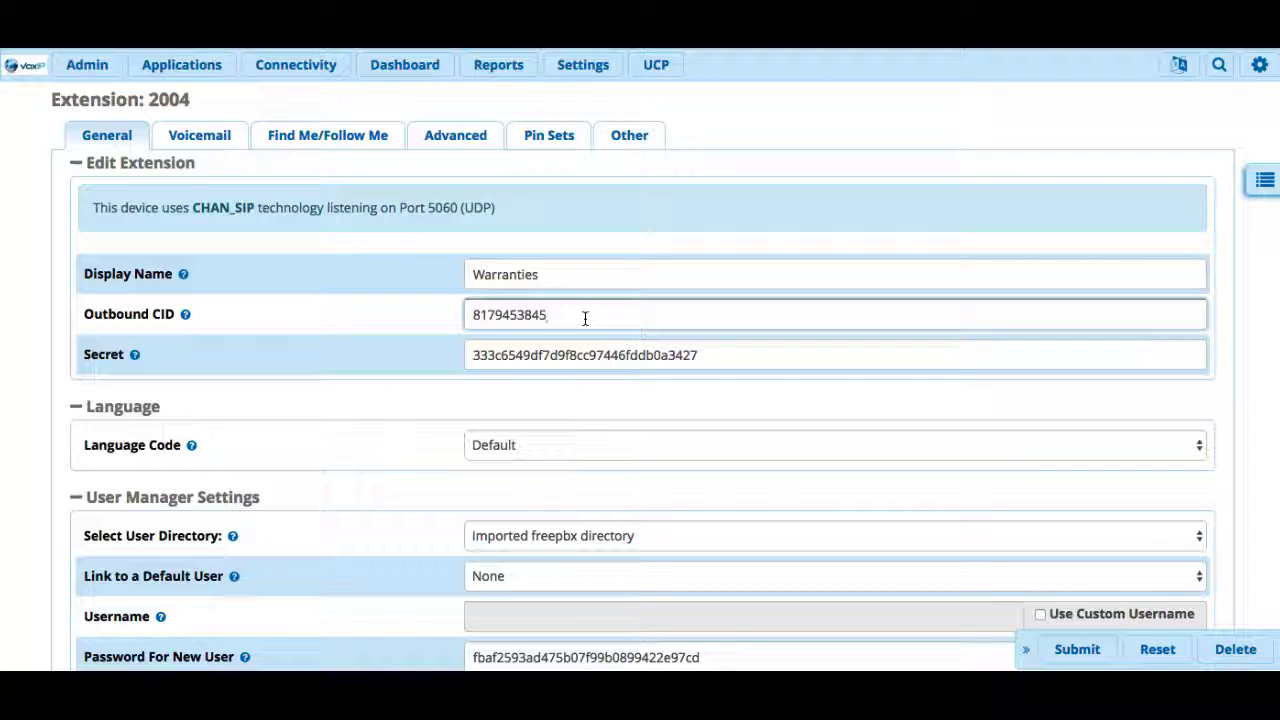
click(313, 76)
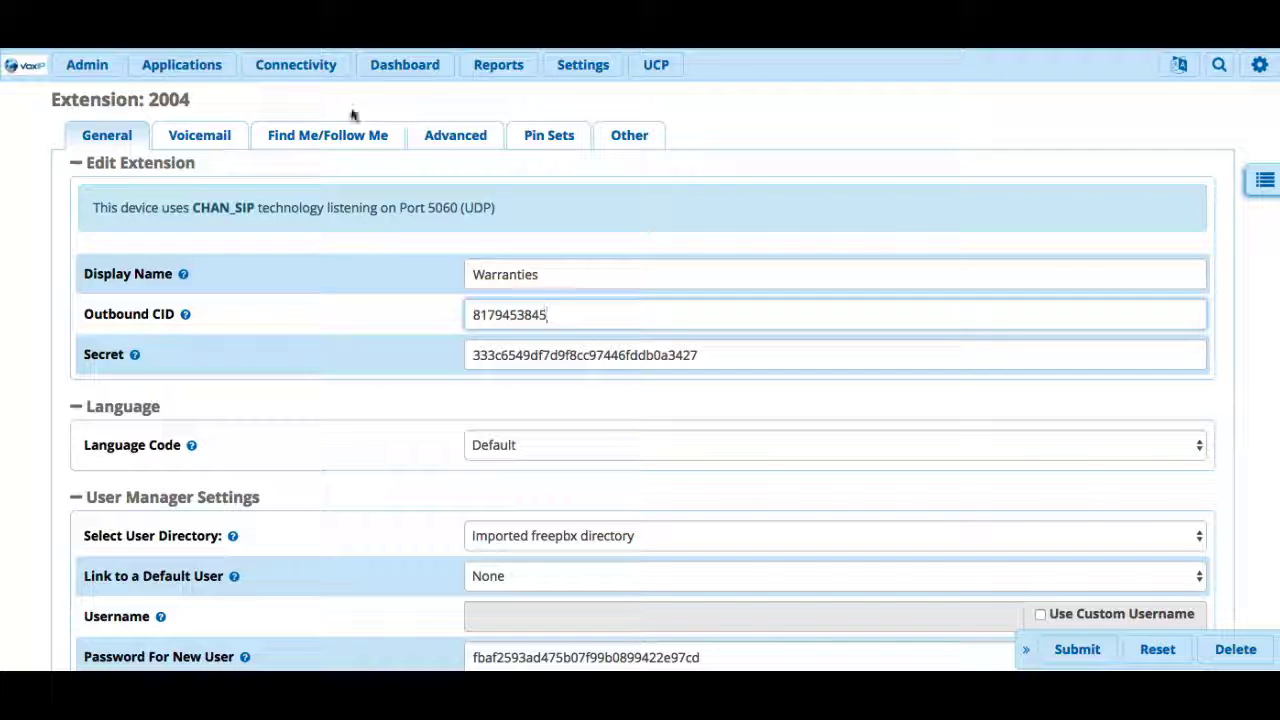
- Start a new CallerID Management entry named Sales
mouse_move(185, 68)
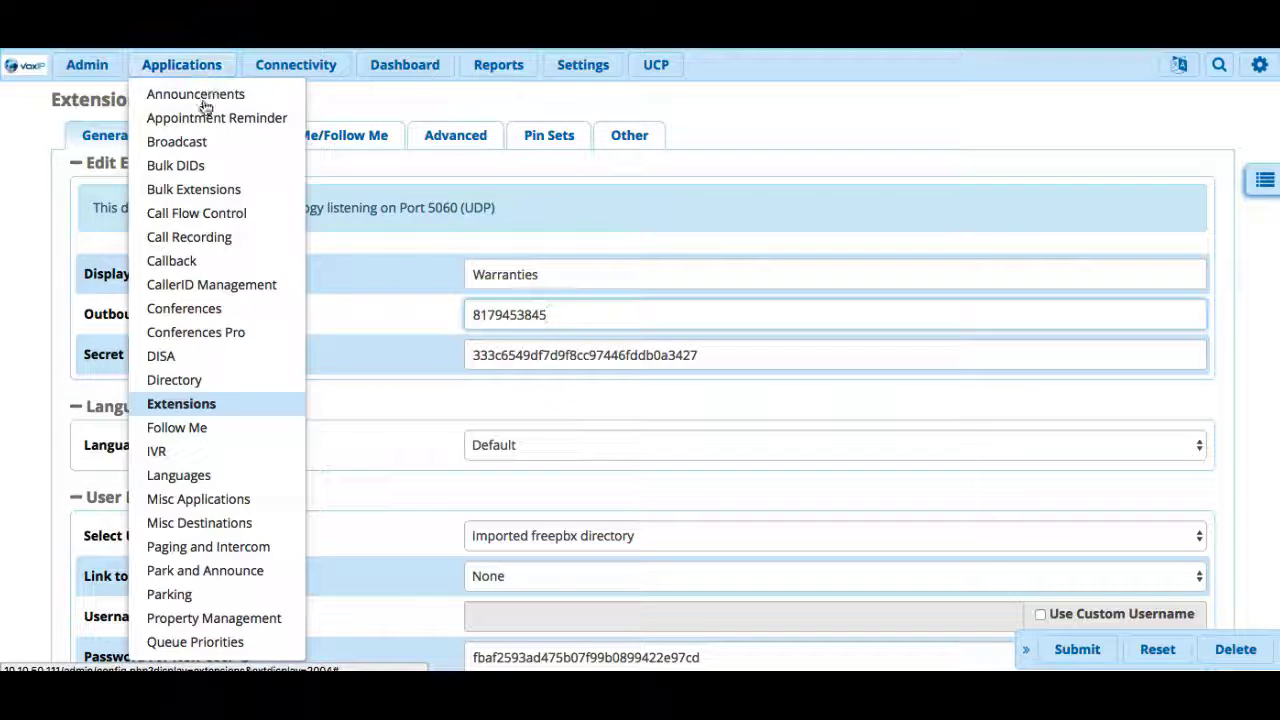
click(260, 287)
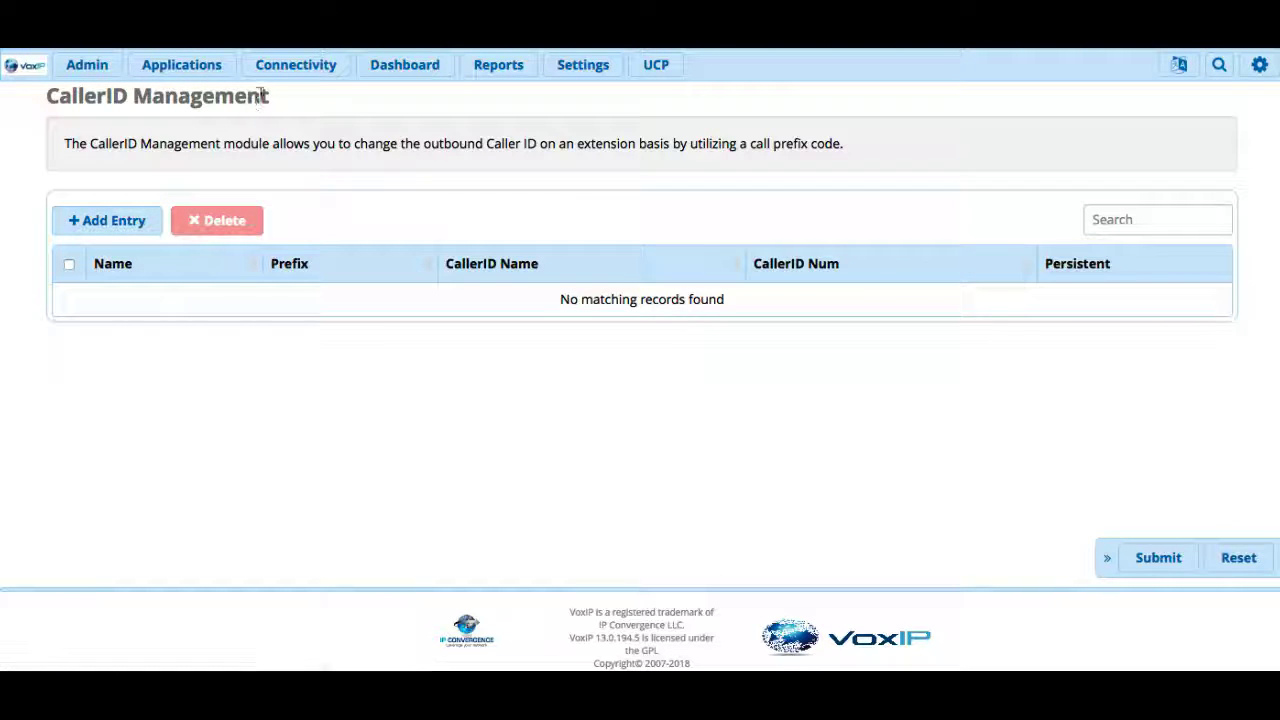
click(110, 222)
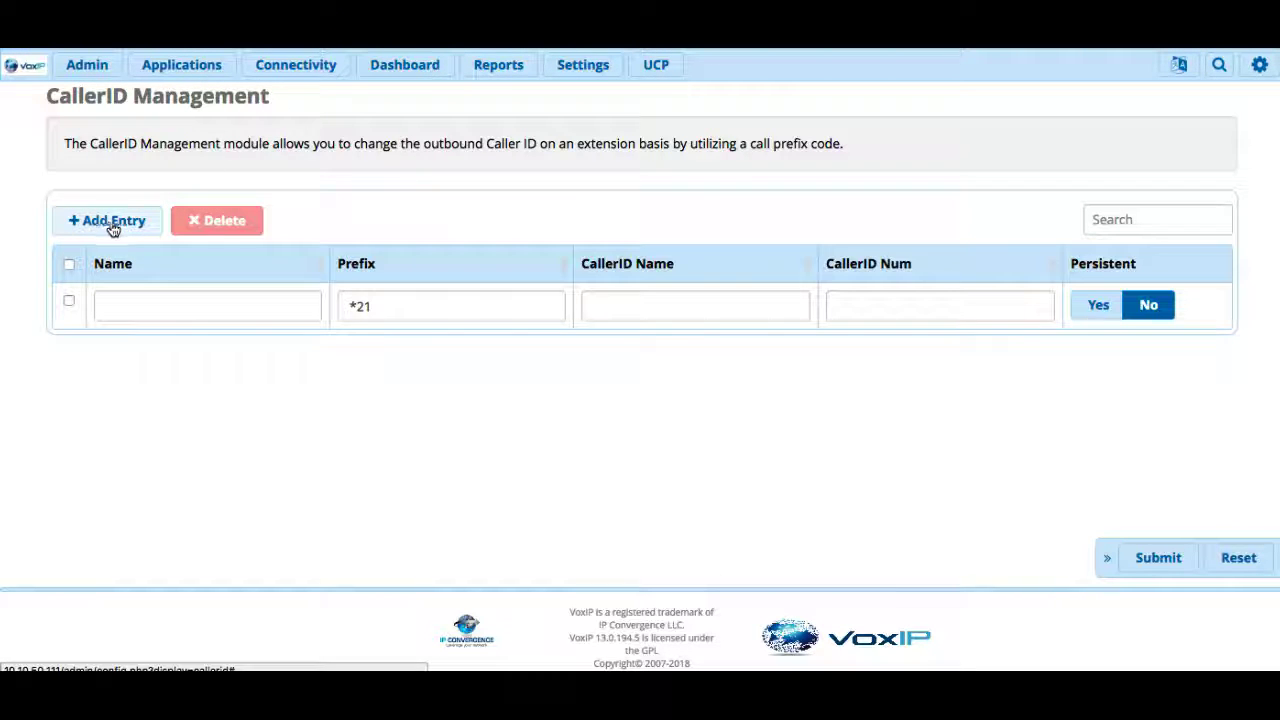
click(237, 298)
text(Sales)
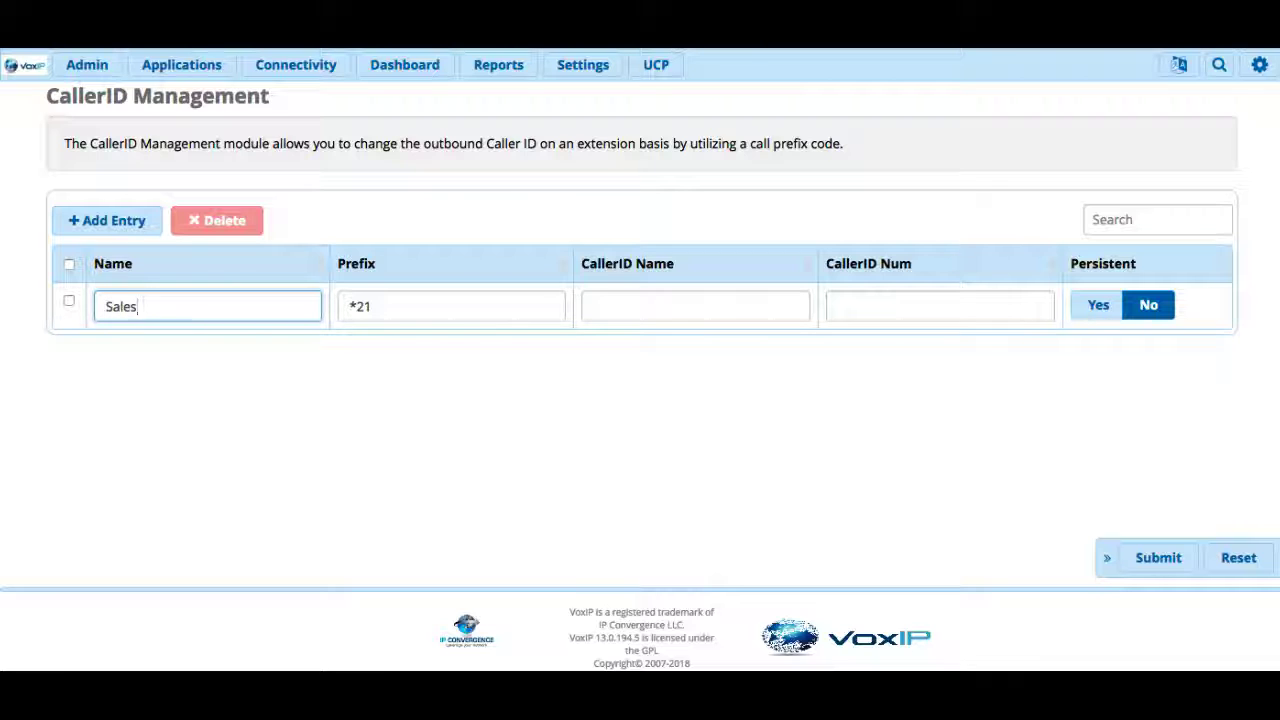
- Keep prefix *21, set CallerID Name to Company A, and enter the caller ID number
key(Tab)
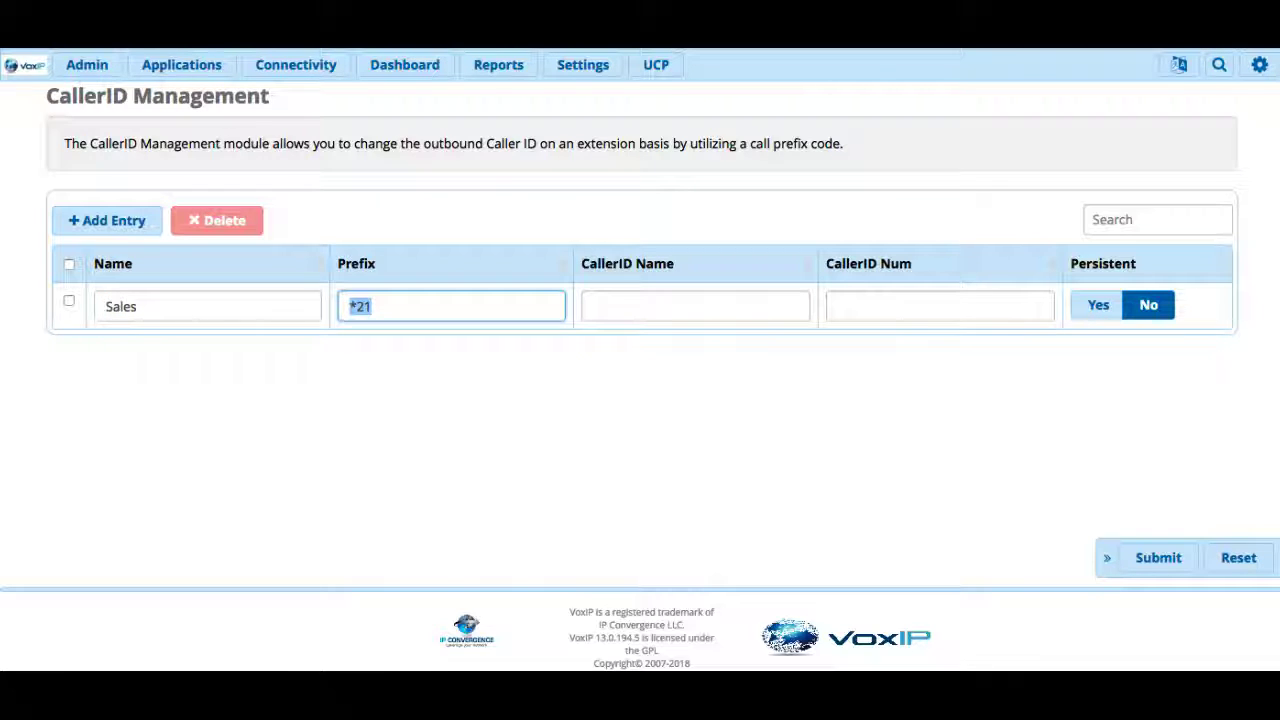
key(Tab)
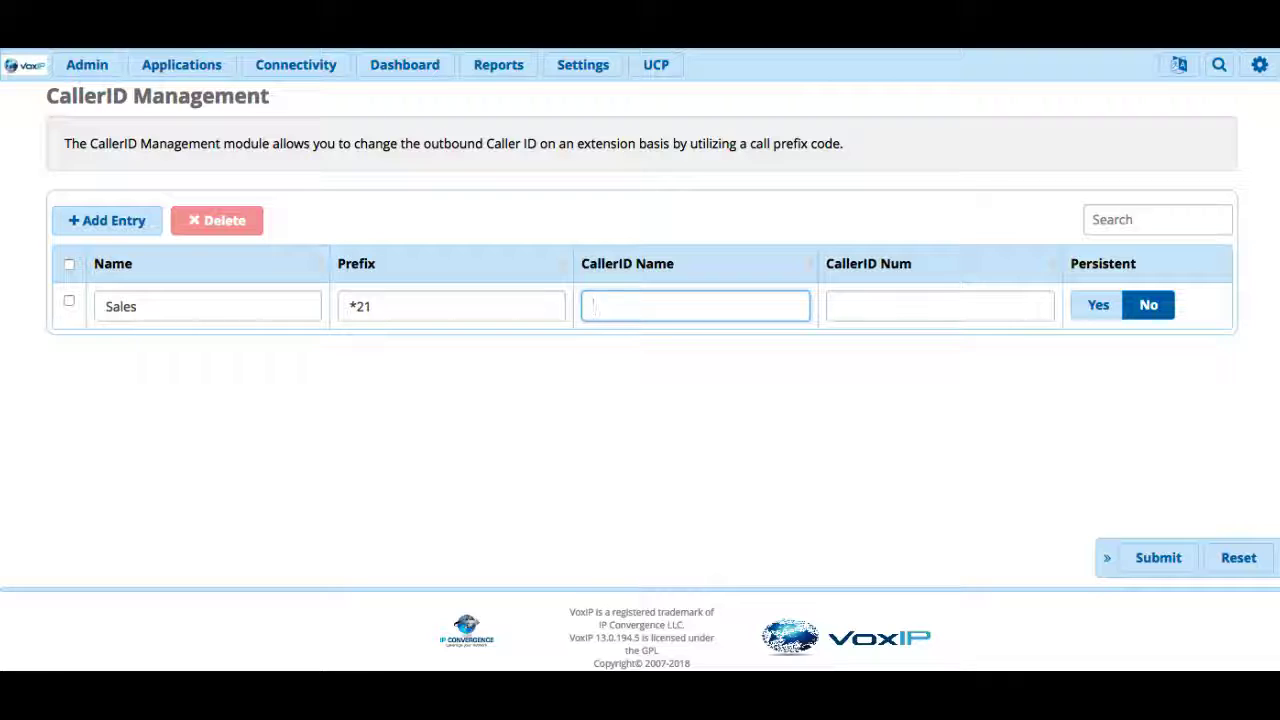
text(Comn)
text(p)
key(BackSpace)
key(BackSpace)
text(pany A)
click(840, 306)
text(918)
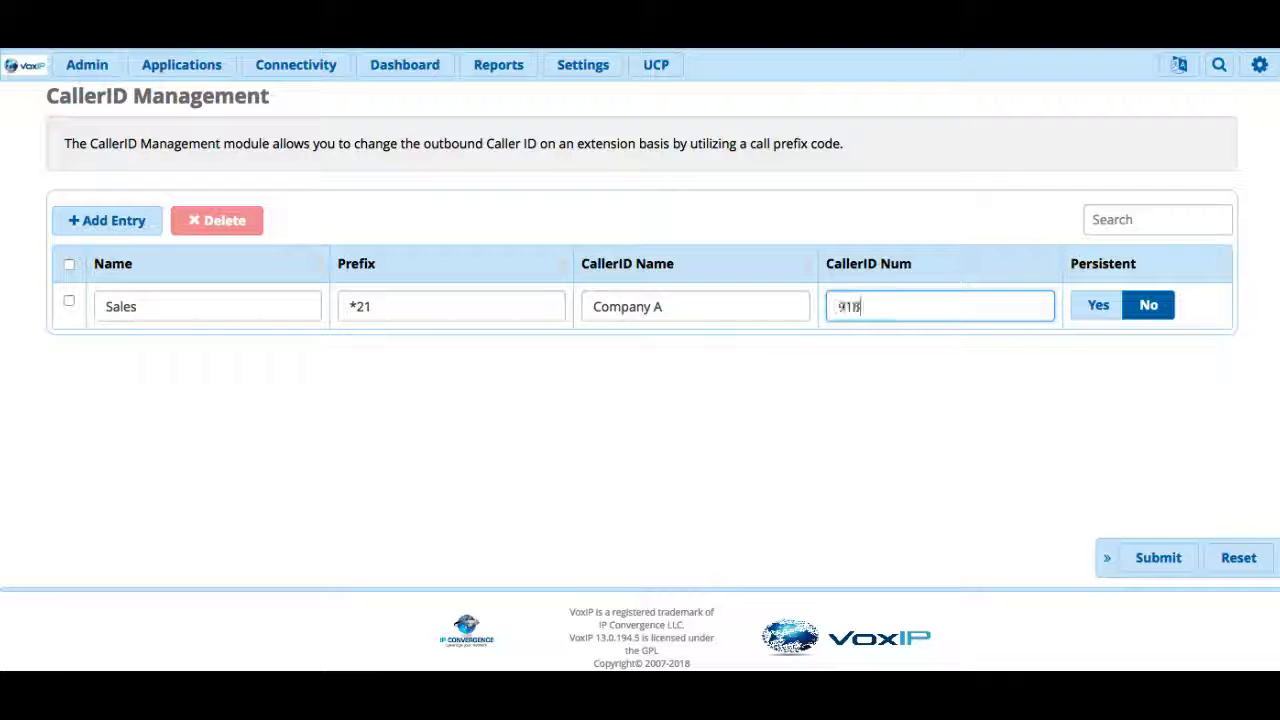
key(BackSpace)
key(BackSpace)
key(BackSpace)
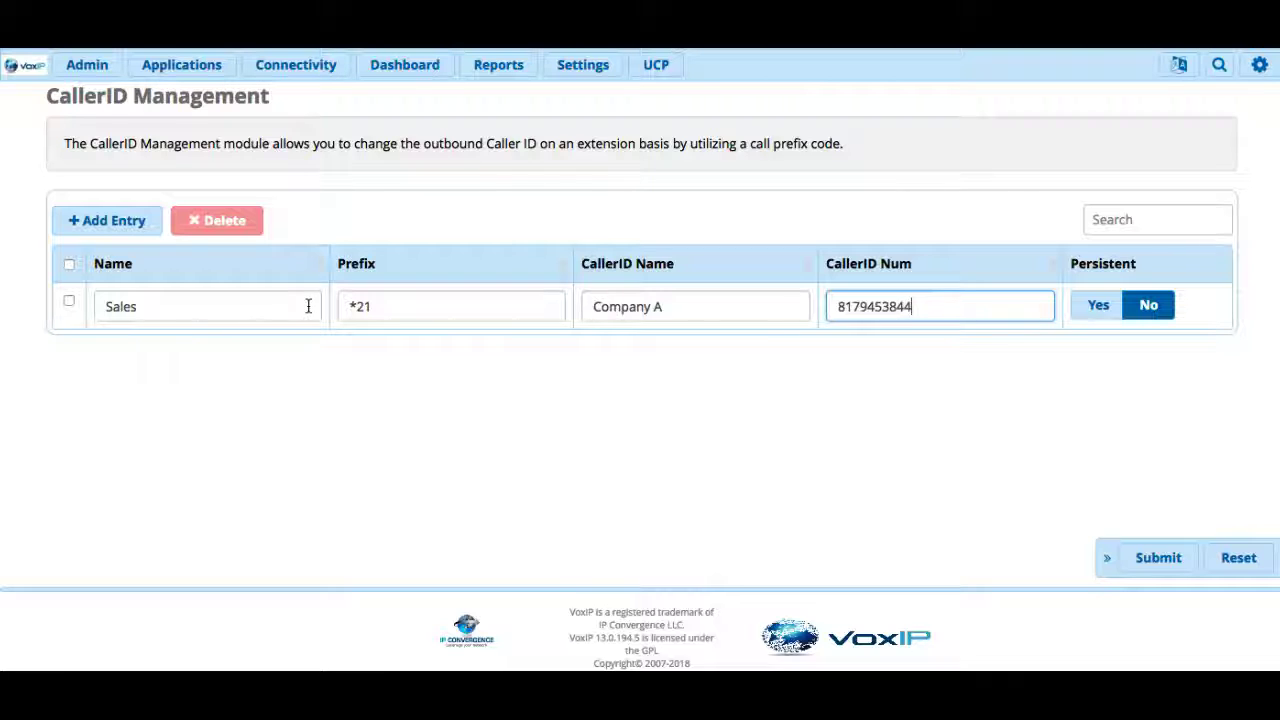
click(349, 305)
drag(349, 305, 380, 305)
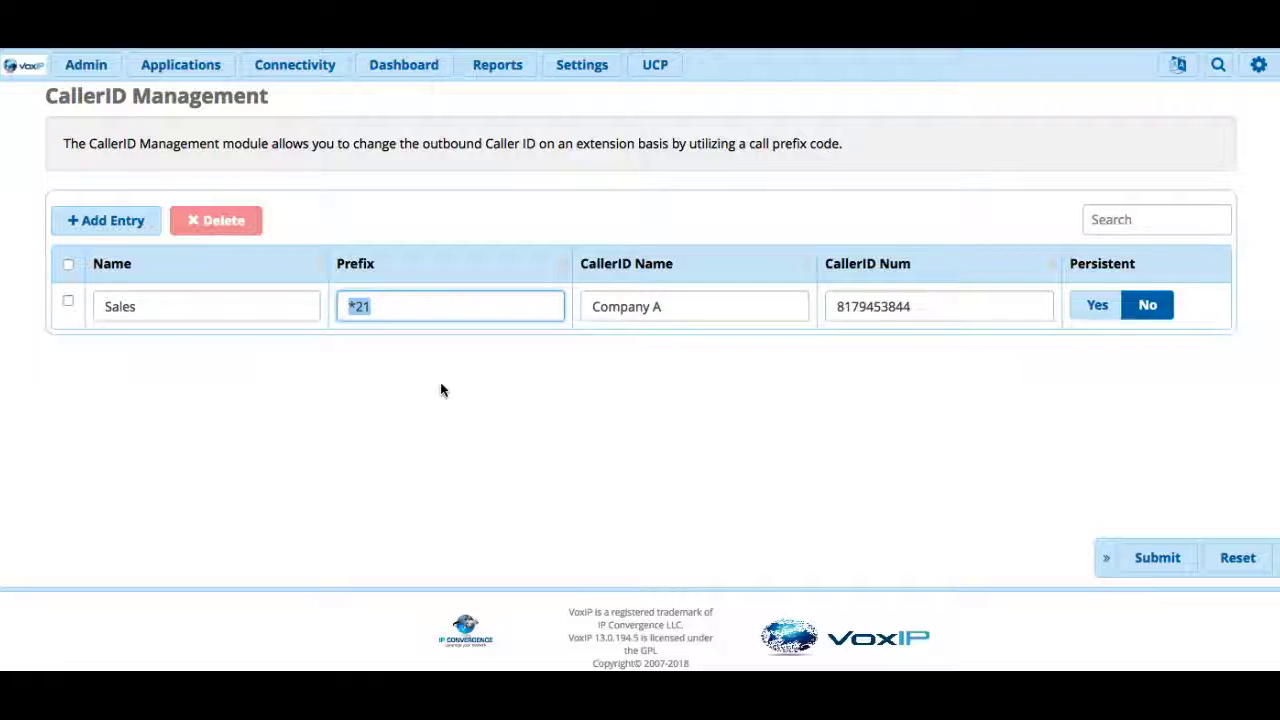
drag(833, 306, 949, 306)
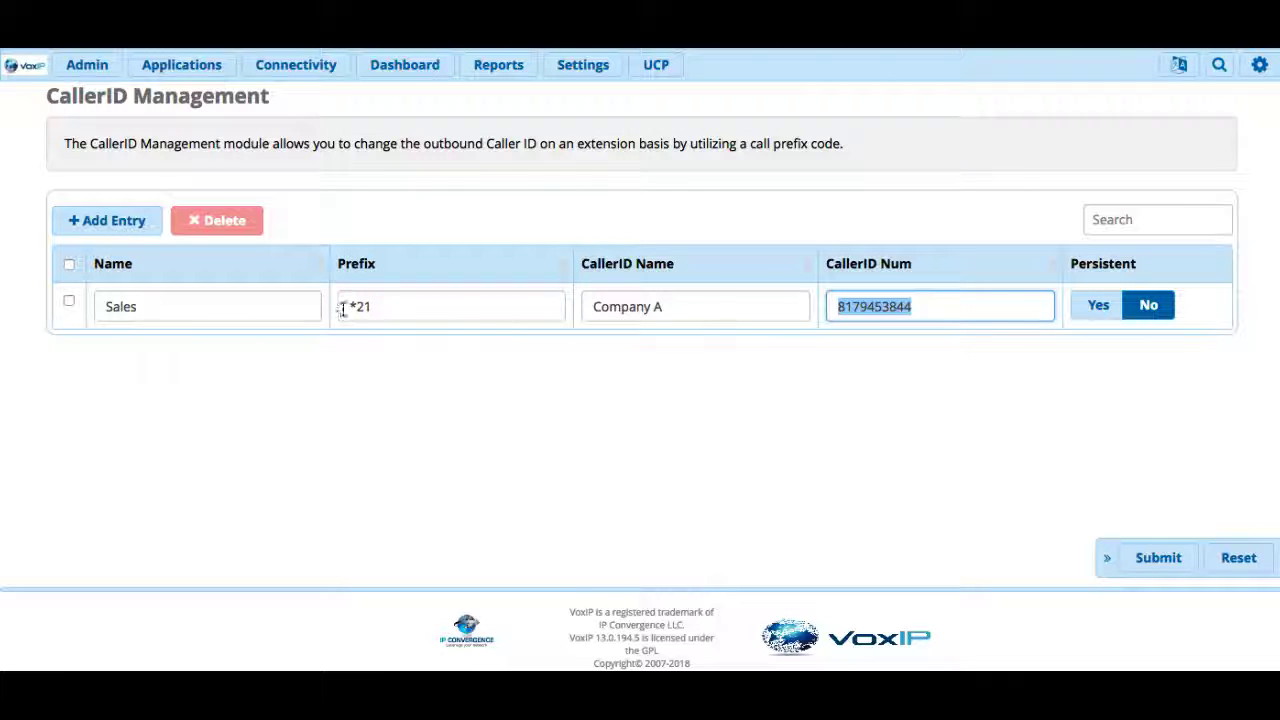
drag(342, 309, 376, 308)
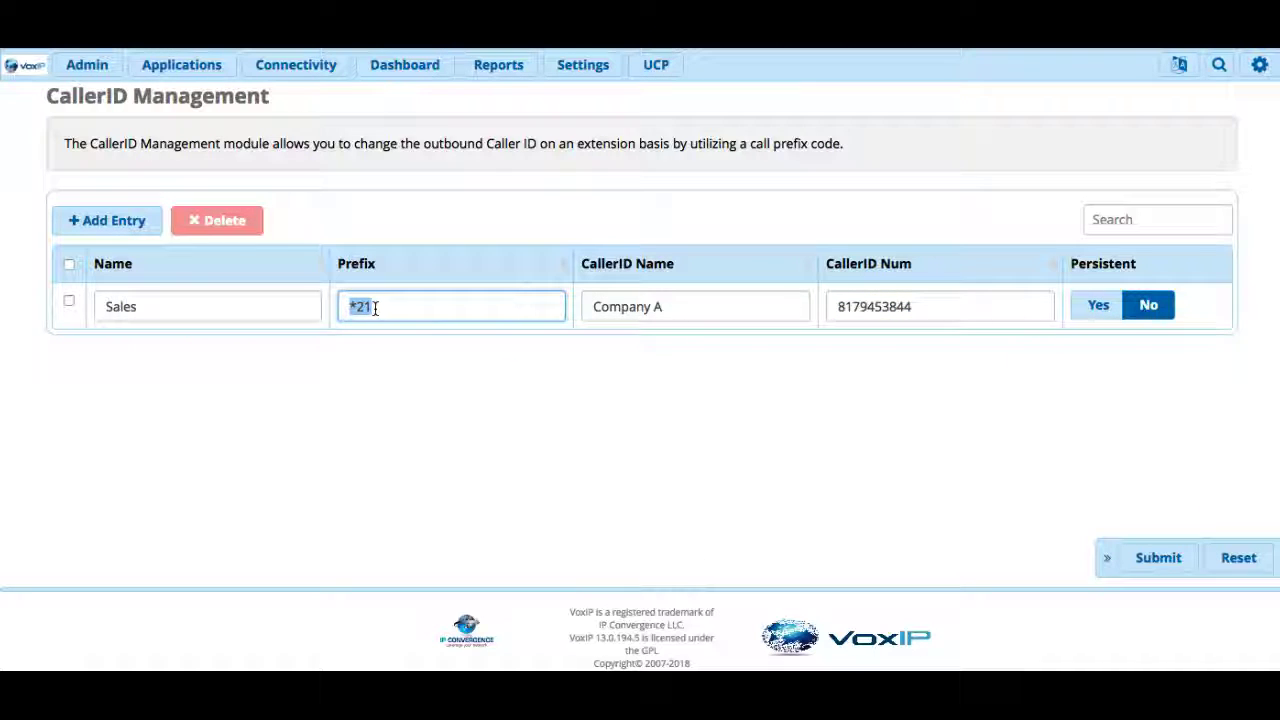